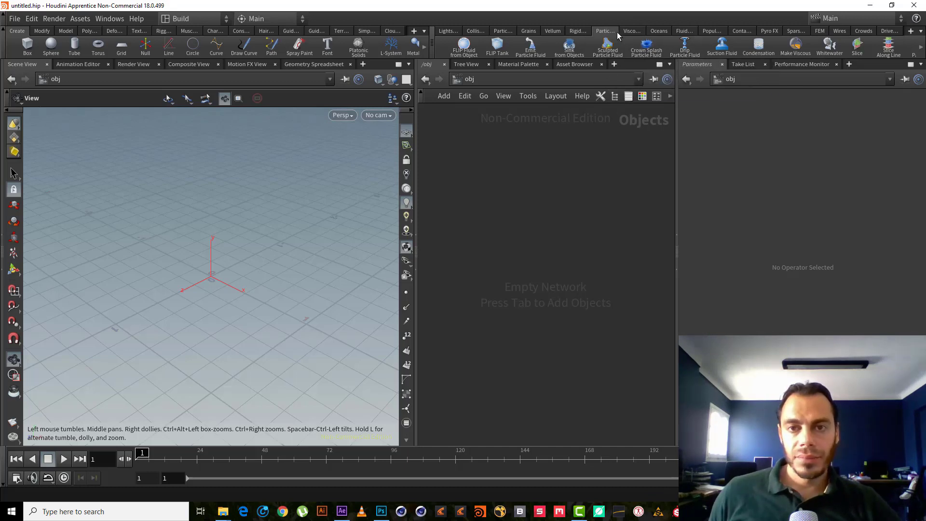
# - Create a Crown Splash particle fluid setup in the empty scene
pyautogui.click(649, 53)
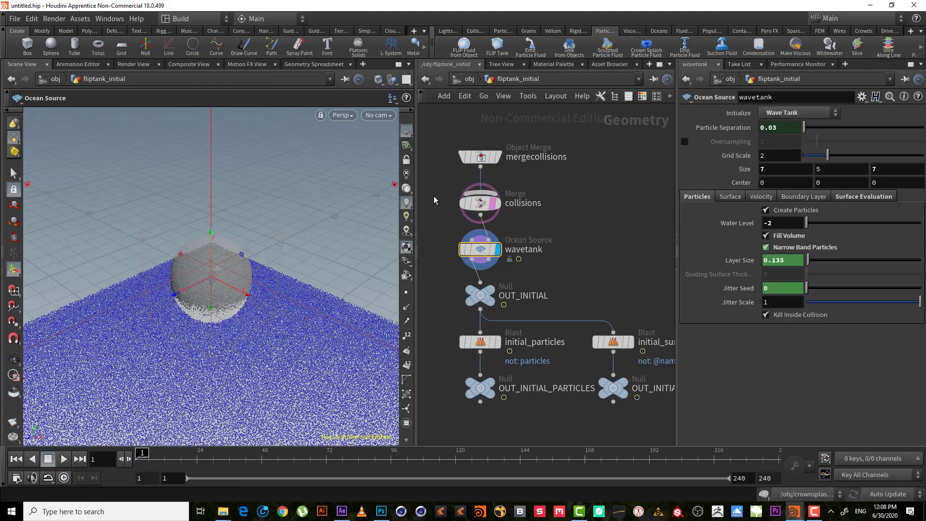
pyautogui.keyDown('alt'); pyautogui.moveTo(277, 272); pyautogui.dragTo(143, 342, button='right'); pyautogui.keyUp('alt')
pyautogui.moveTo(225, 298); pyautogui.dragTo(234, 190)
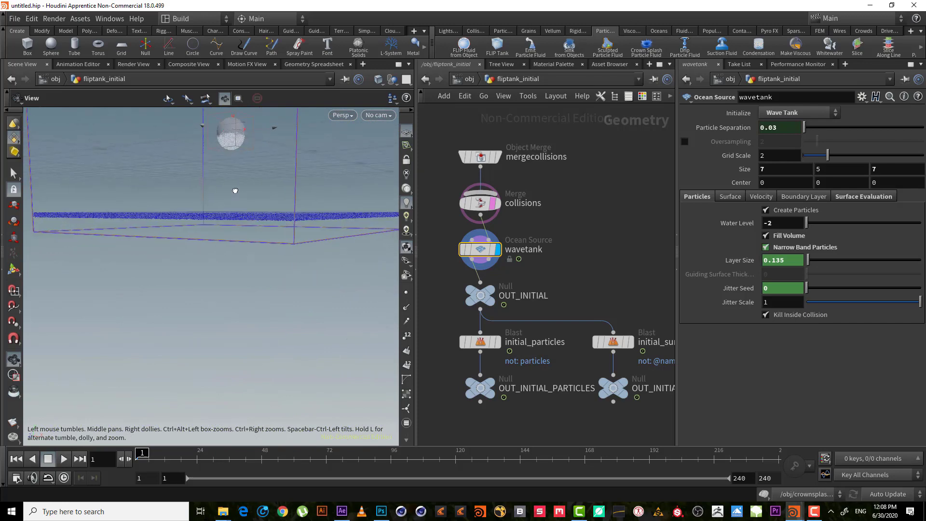
pyautogui.press('Return')
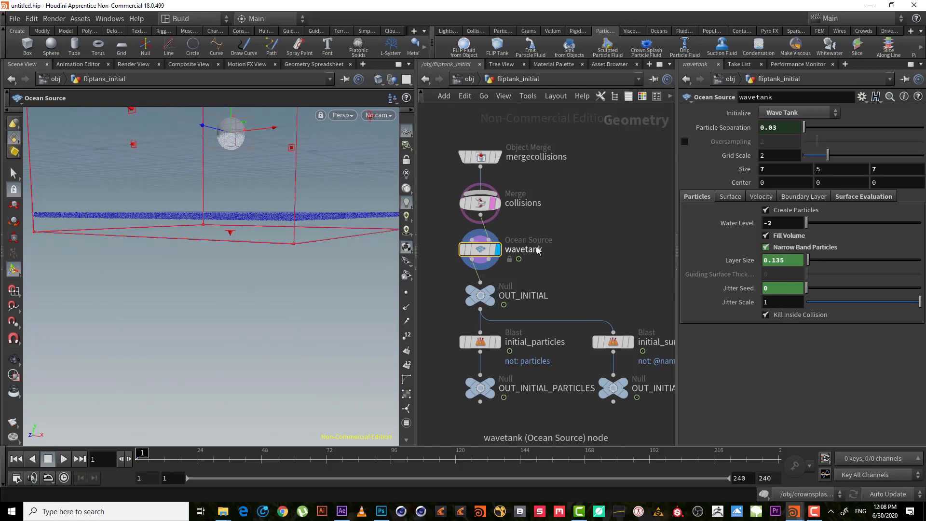
pyautogui.moveTo(195, 230)
pyautogui.keyDown('alt'); pyautogui.mouseDown()
pyautogui.moveTo(192, 245)
pyautogui.moveTo(192, 231)
pyautogui.mouseUp(); pyautogui.keyUp('alt')
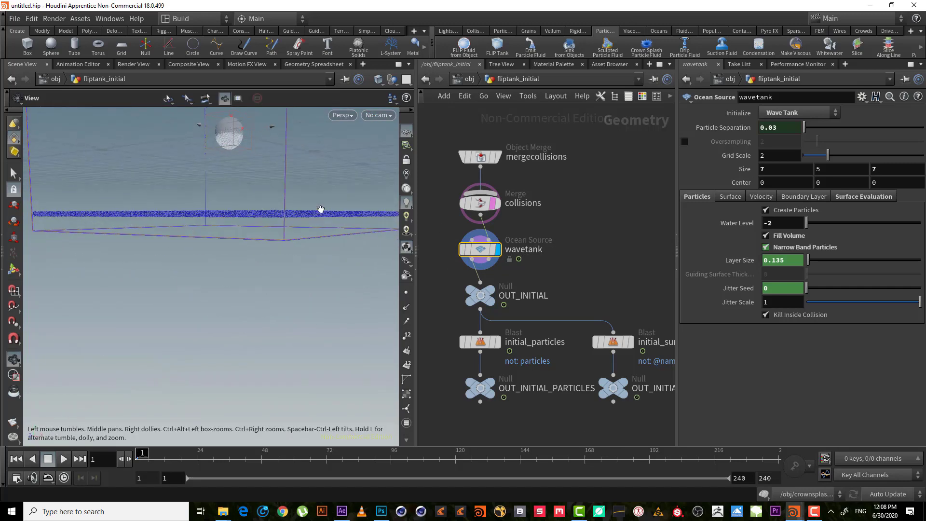
pyautogui.press('Return')
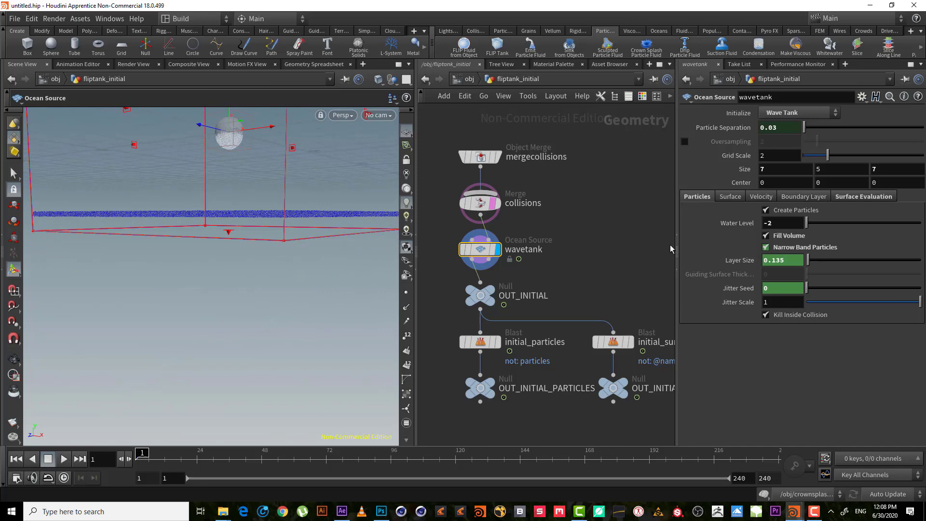
pyautogui.press('Escape')
pyautogui.moveTo(186, 211); pyautogui.dragTo(181, 218)
pyautogui.press('Return')
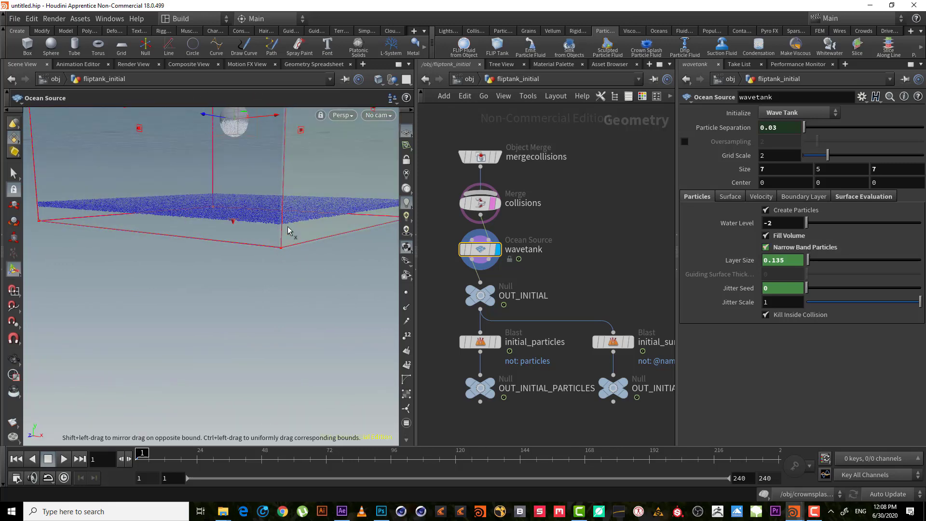
pyautogui.keyDown('alt'); pyautogui.moveTo(246, 188); pyautogui.dragTo(249, 274); pyautogui.keyUp('alt')
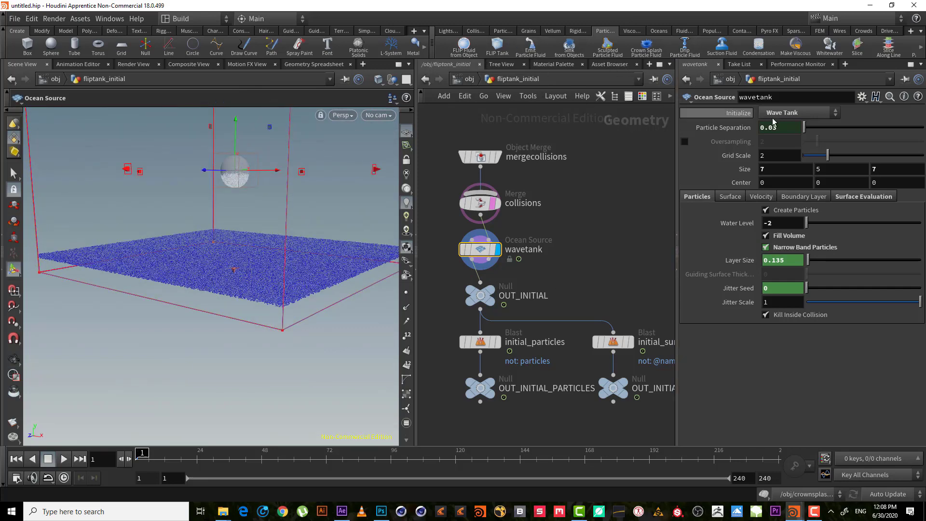
pyautogui.click(656, 32)
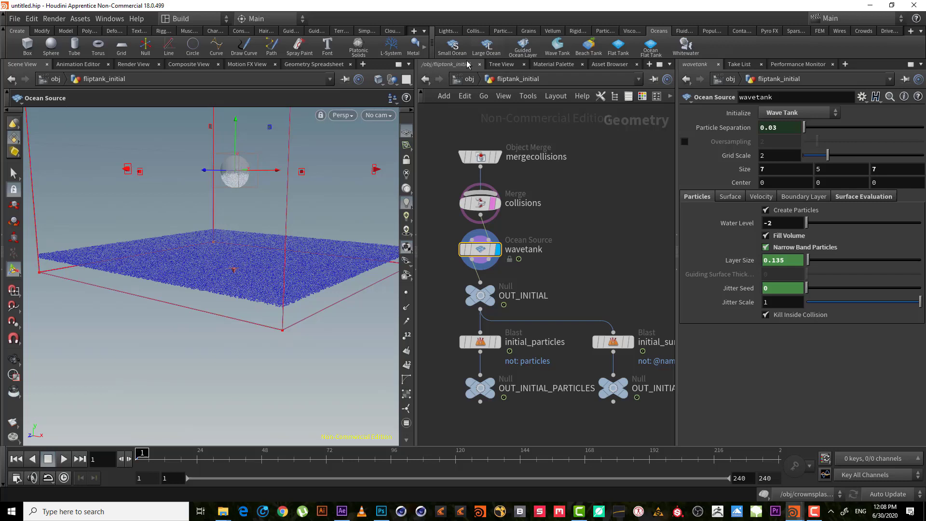
pyautogui.click(553, 31)
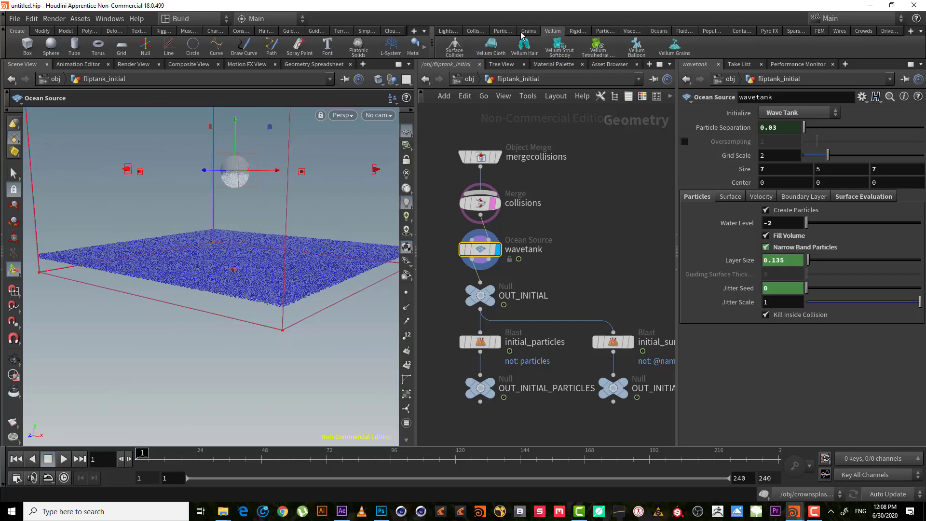
pyautogui.click(603, 32)
pyautogui.click(599, 205)
pyautogui.moveTo(568, 213); pyautogui.dragTo(574, 179, button='middle')
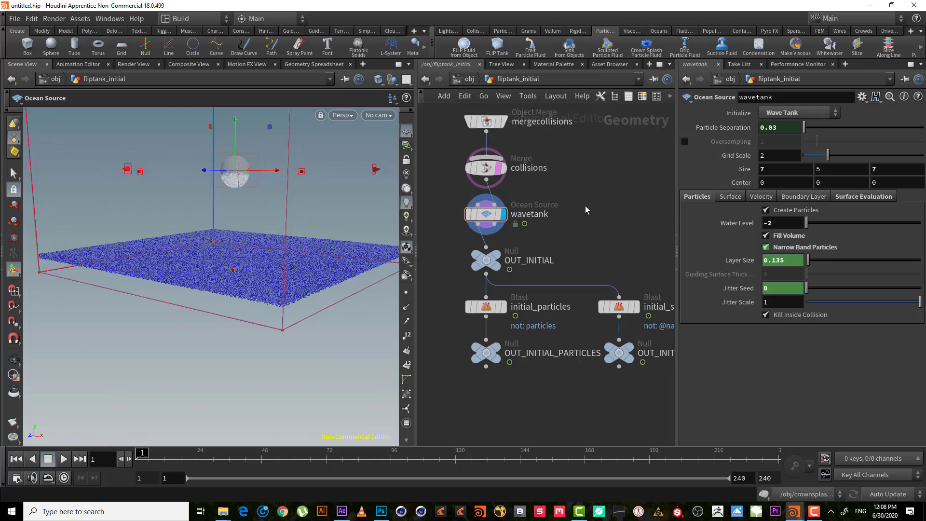
# - Go back up to the object level and examine the nodes of the crown splash setup
pyautogui.moveTo(552, 207); pyautogui.dragTo(431, 257)
pyautogui.click(465, 79)
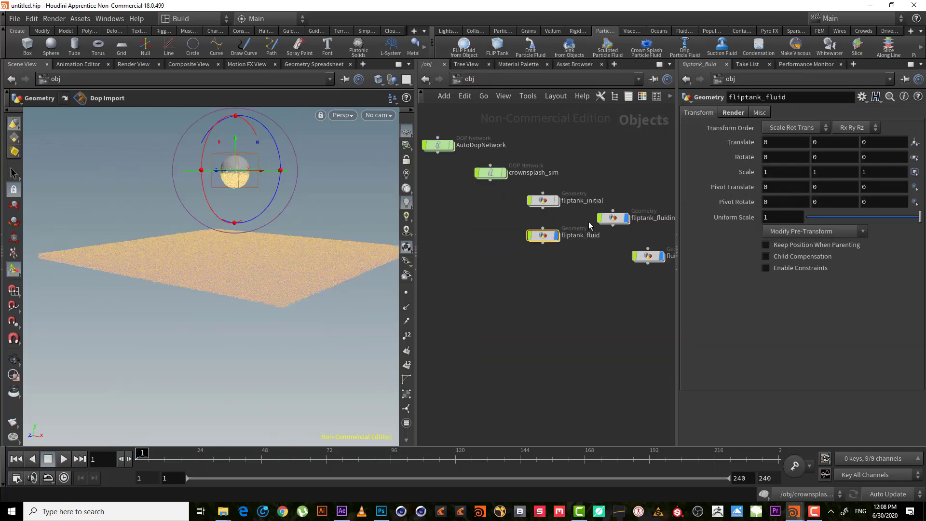
pyautogui.moveTo(577, 168); pyautogui.dragTo(606, 258, button='middle')
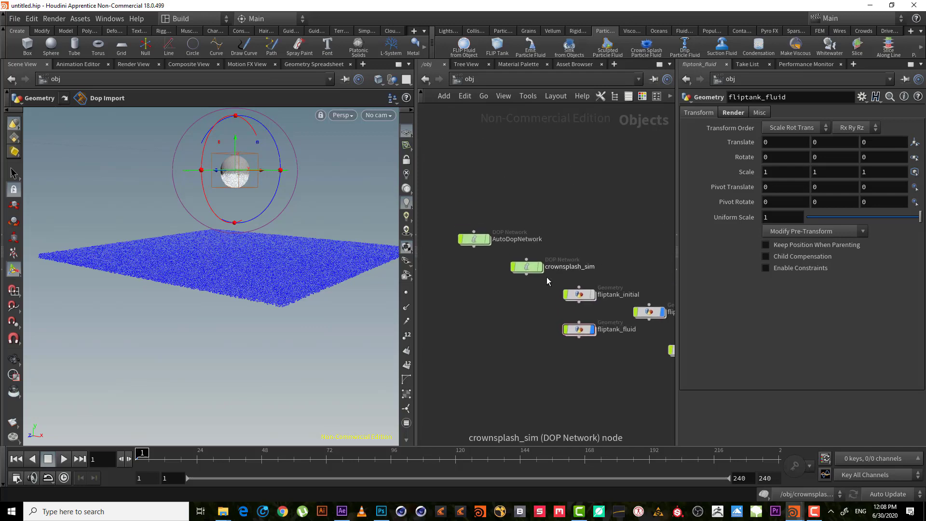
pyautogui.moveTo(529, 349)
pyautogui.mouseDown(button='middle')
pyautogui.moveTo(454, 322)
pyautogui.moveTo(447, 285)
pyautogui.moveTo(516, 344)
pyautogui.mouseUp(button='middle')
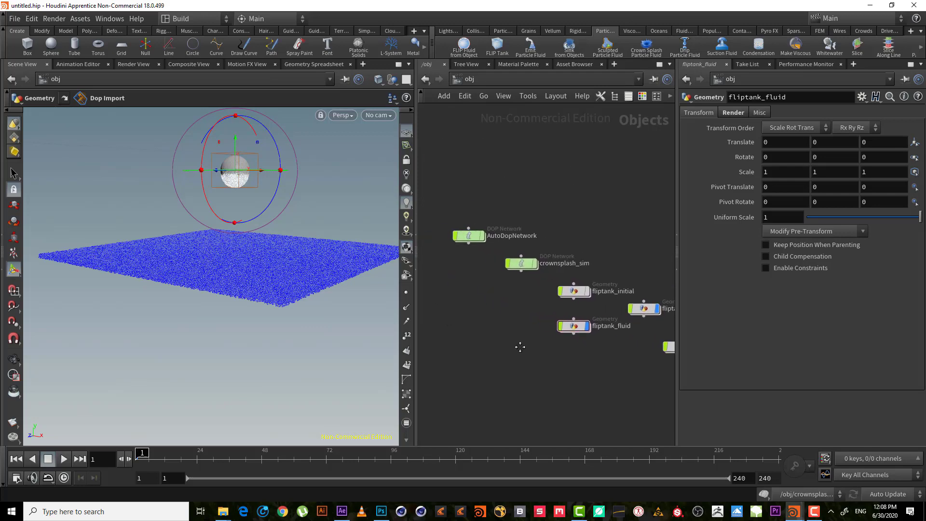
pyautogui.keyDown('alt'); pyautogui.moveTo(271, 162); pyautogui.dragTo(175, 202, button='right'); pyautogui.keyUp('alt')
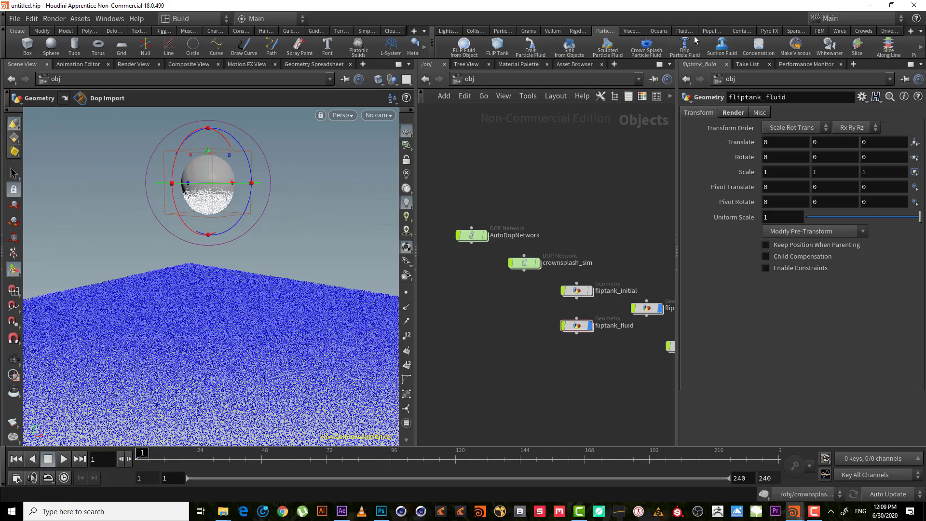
pyautogui.click(664, 32)
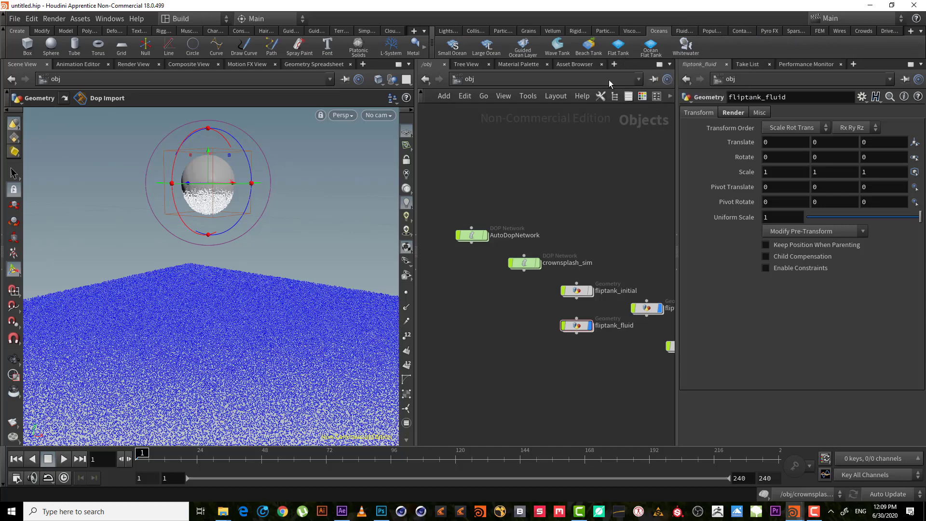
pyautogui.scroll(3, 582, 221)
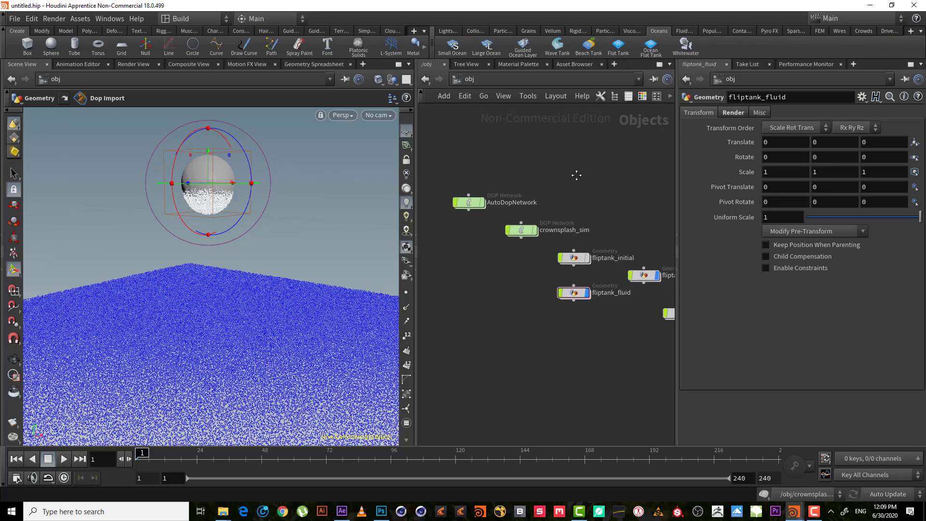
pyautogui.moveTo(586, 160); pyautogui.dragTo(628, 206, button='middle')
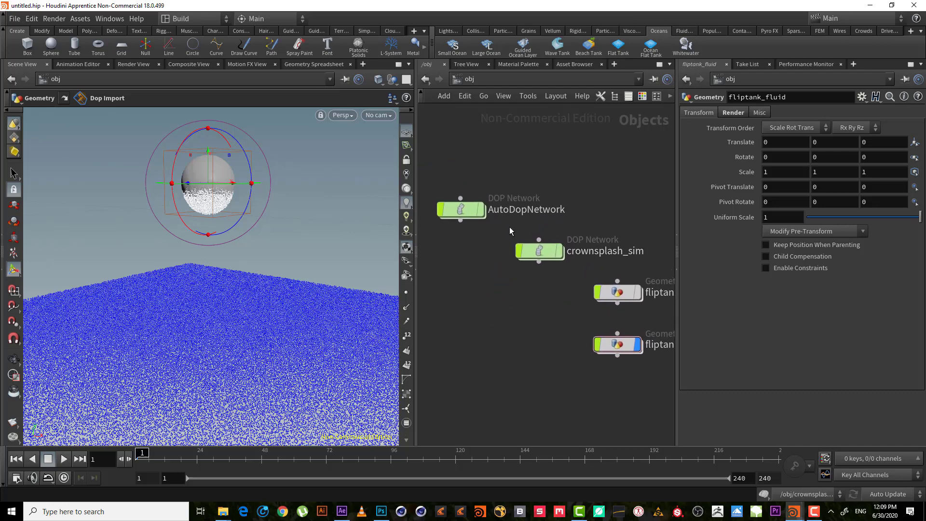
# - Open AutoDopNetwork and inspect its output, gravity1 and merge1 nodes
pyautogui.doubleClick(469, 209)
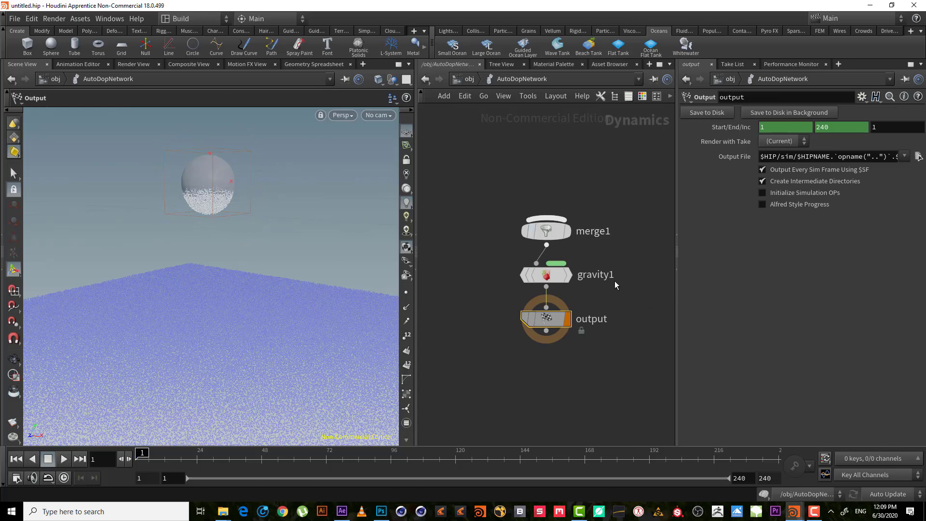
pyautogui.moveTo(620, 253); pyautogui.dragTo(489, 304)
pyautogui.moveTo(603, 192); pyautogui.dragTo(495, 240)
pyautogui.click(540, 274)
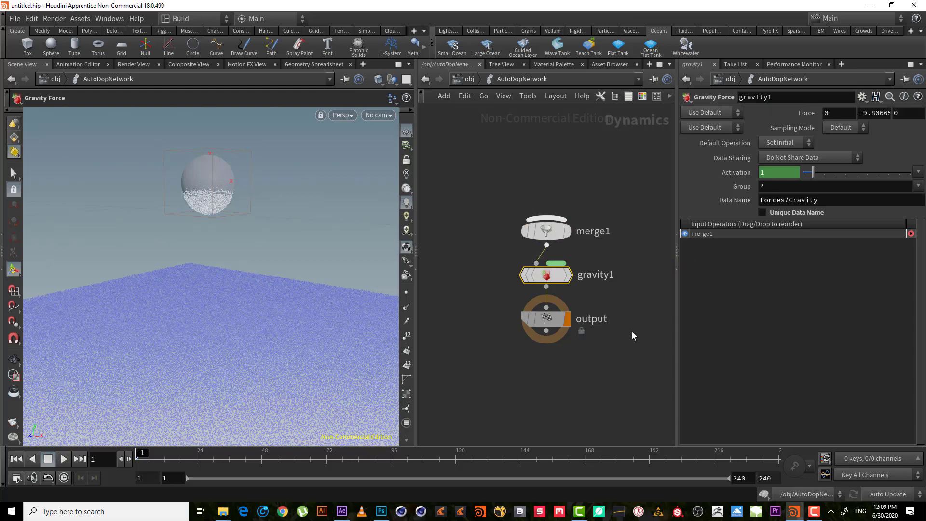
pyautogui.moveTo(623, 352); pyautogui.dragTo(489, 306)
pyautogui.click(546, 230)
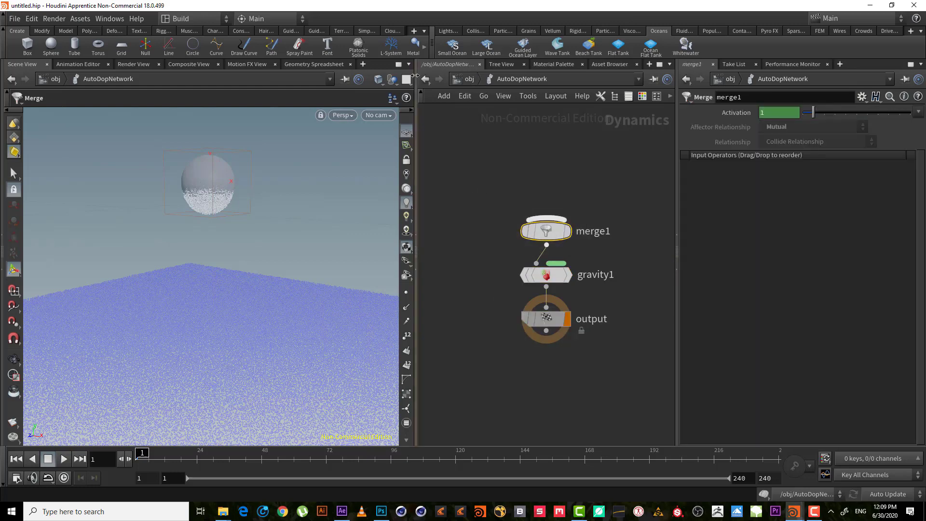
# - Open the crownsplash_sim network and inspect the Initial Data settings of its fliptank object
pyautogui.click(476, 82)
pyautogui.doubleClick(541, 252)
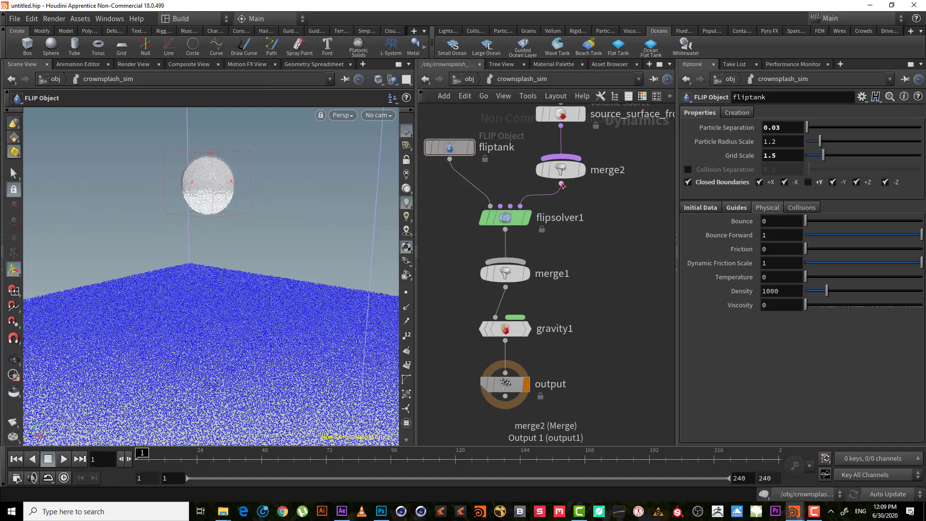
pyautogui.moveTo(588, 210); pyautogui.dragTo(608, 268, button='middle')
pyautogui.moveTo(505, 158); pyautogui.dragTo(447, 245)
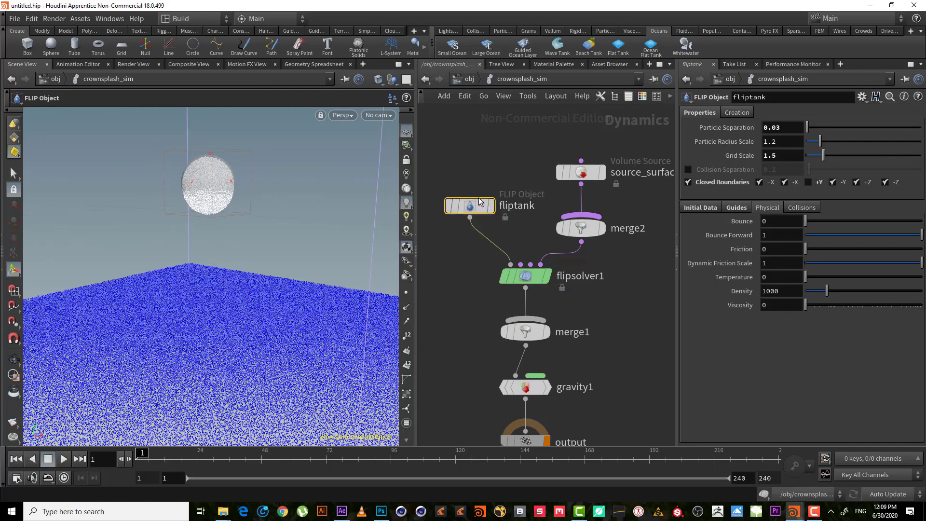
pyautogui.click(701, 209)
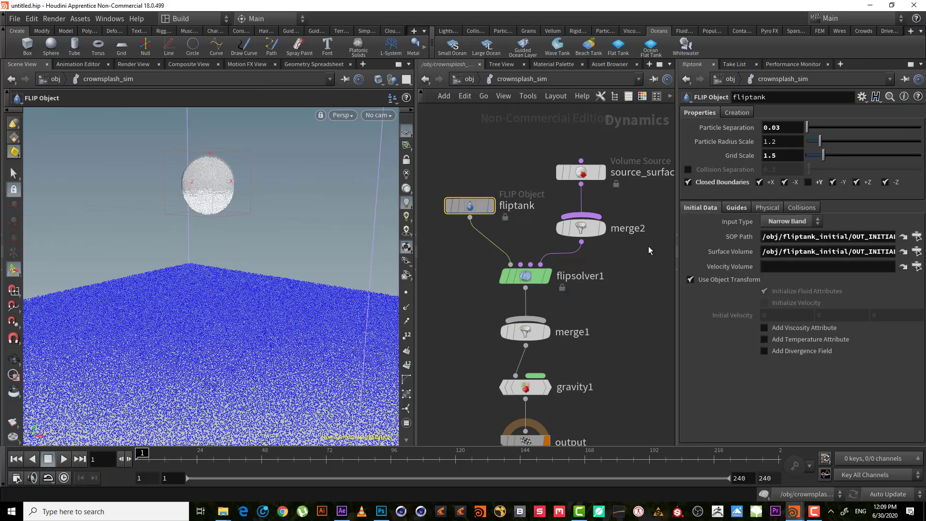
# - Select the Volume Source above merge2 and follow its SOP Path to OUT_surface in fluidtank_emitter
pyautogui.moveTo(605, 150); pyautogui.dragTo(562, 195, button='middle')
pyautogui.moveTo(592, 179); pyautogui.dragTo(515, 232)
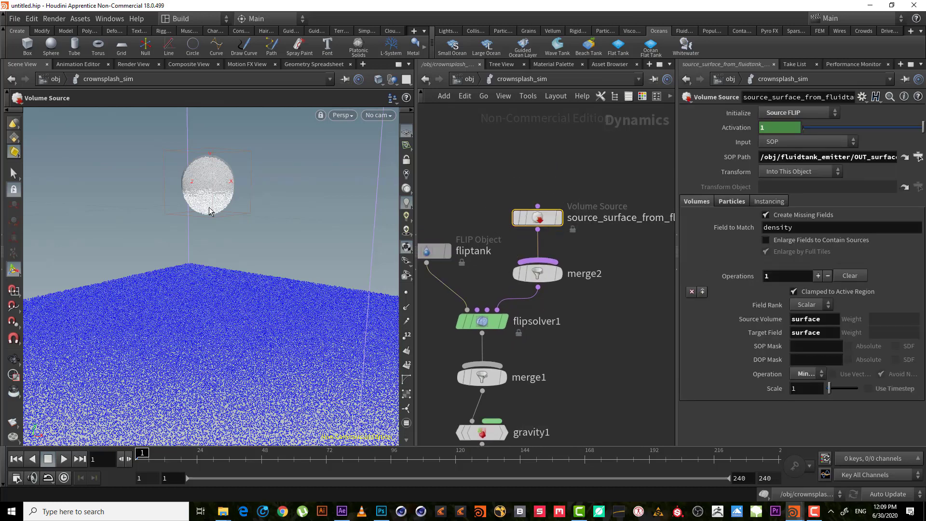
pyautogui.click(904, 158)
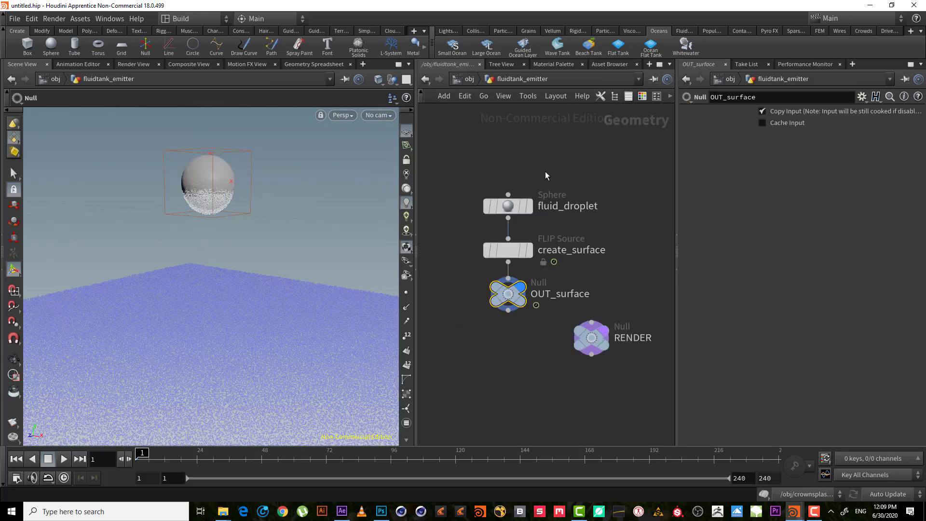
# - Inspect the fluid_droplet sphere and create_surface FLIP Source parameters, and view the create_surface node information
pyautogui.moveTo(567, 151); pyautogui.dragTo(446, 239)
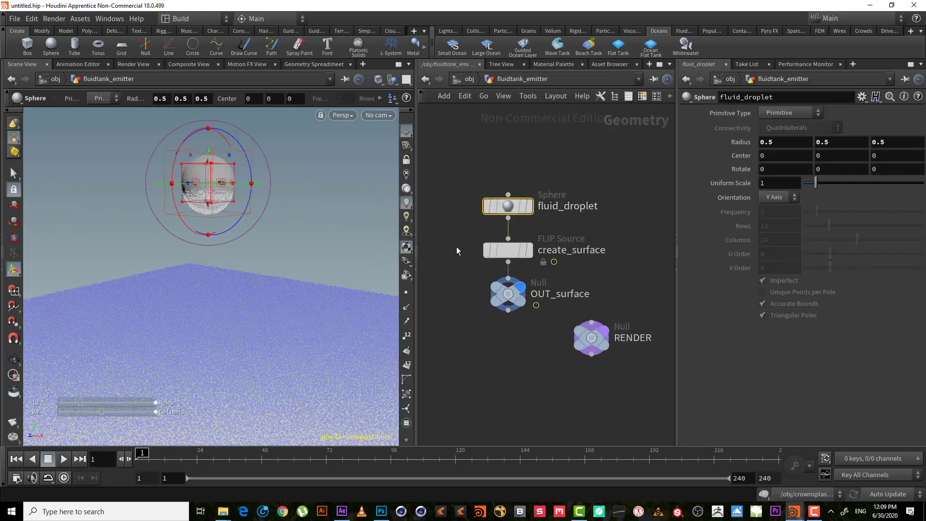
pyautogui.click(506, 251)
pyautogui.moveTo(507, 255)
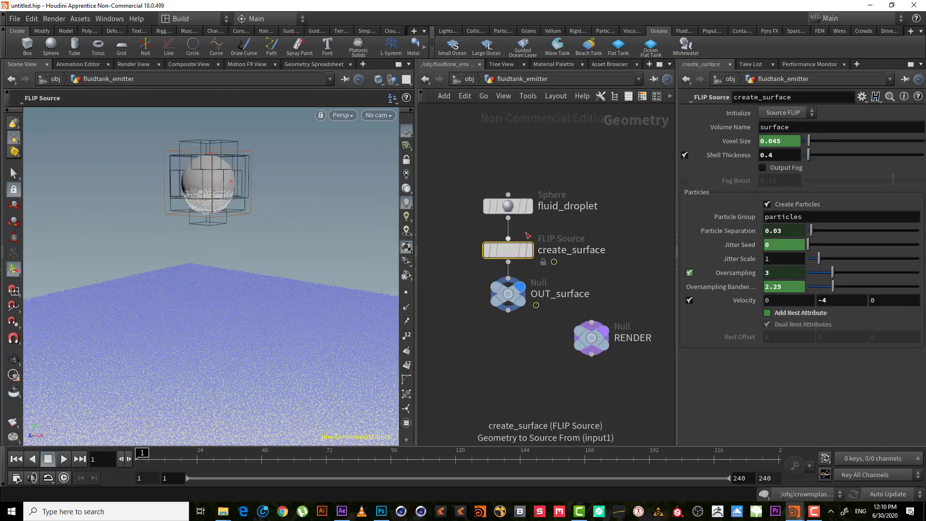
pyautogui.moveTo(563, 163); pyautogui.dragTo(476, 217)
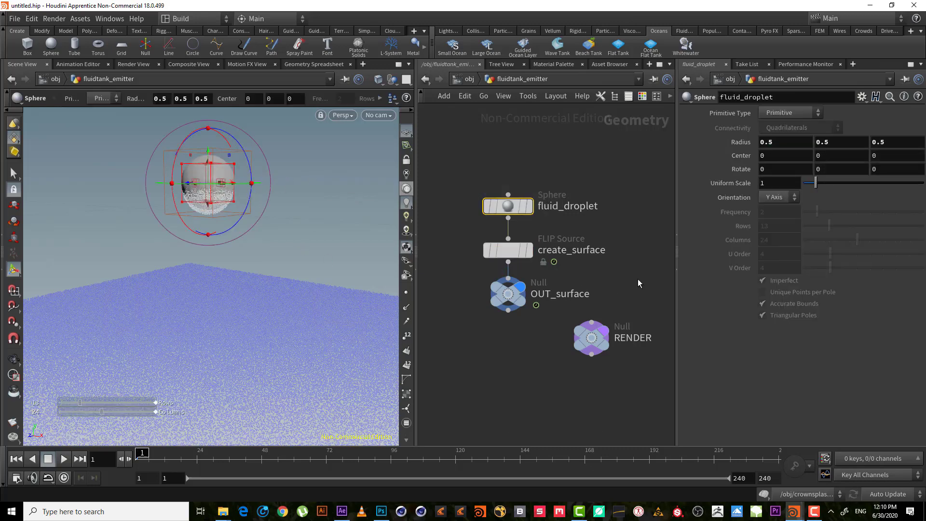
pyautogui.click(516, 249)
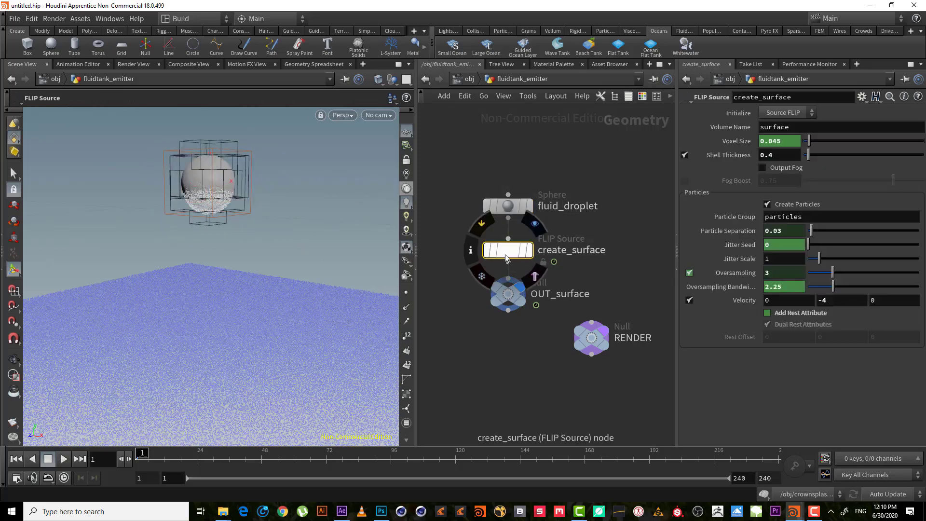
pyautogui.click(472, 251)
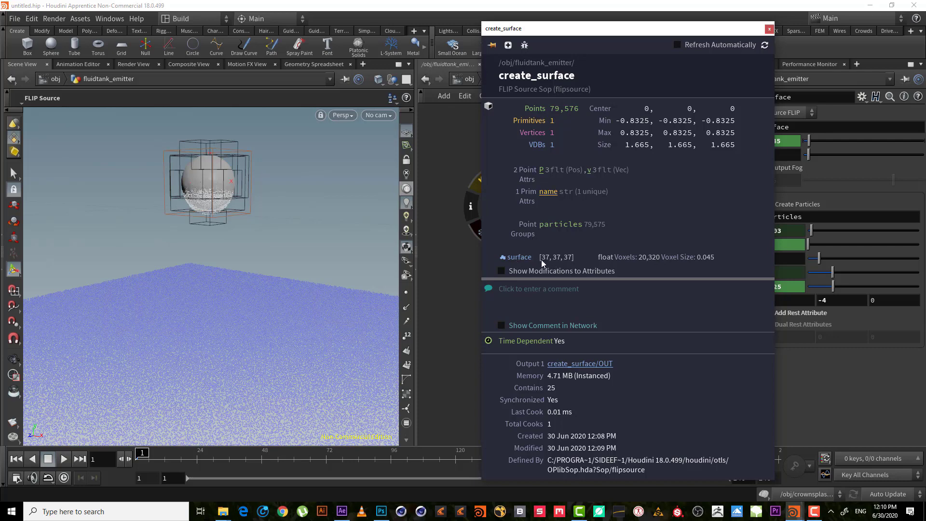
pyautogui.click(769, 29)
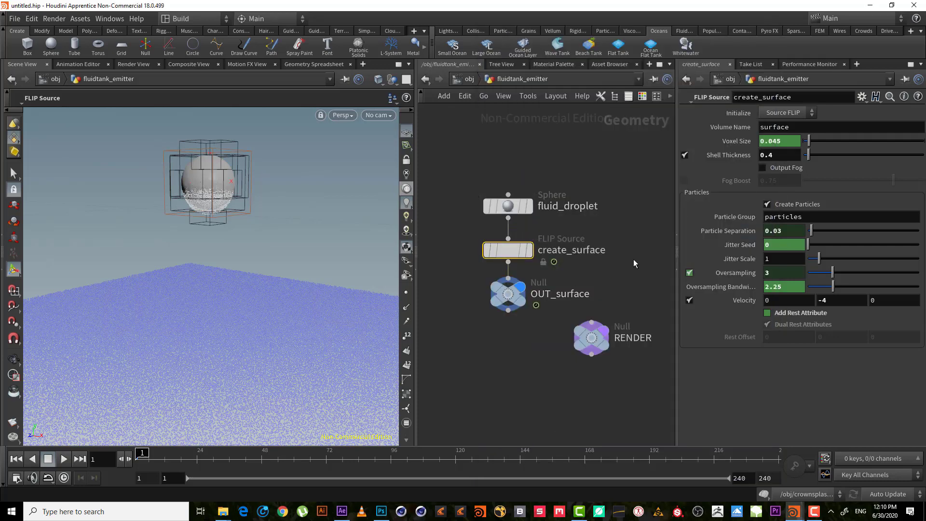
# - Return to crownsplash_sim and review the Volume Source's Particles and Volumes settings
pyautogui.click(427, 80)
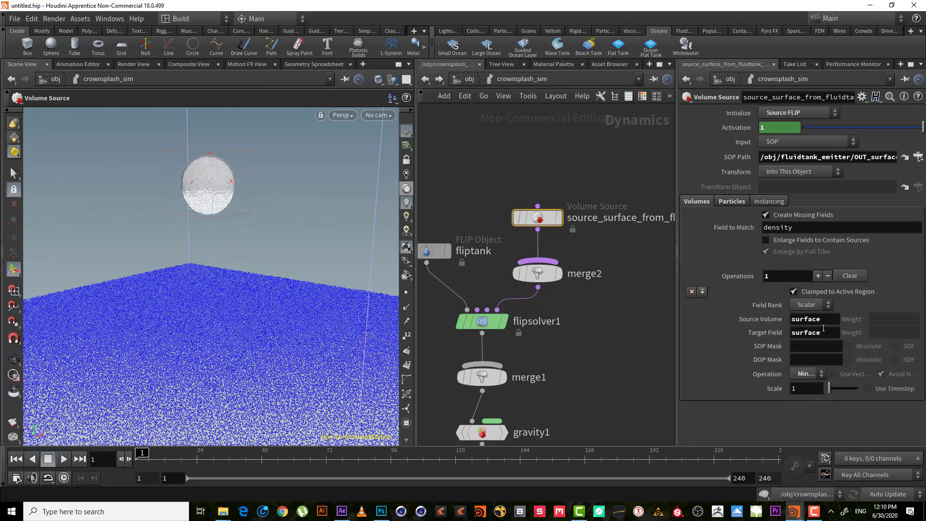
pyautogui.click(734, 201)
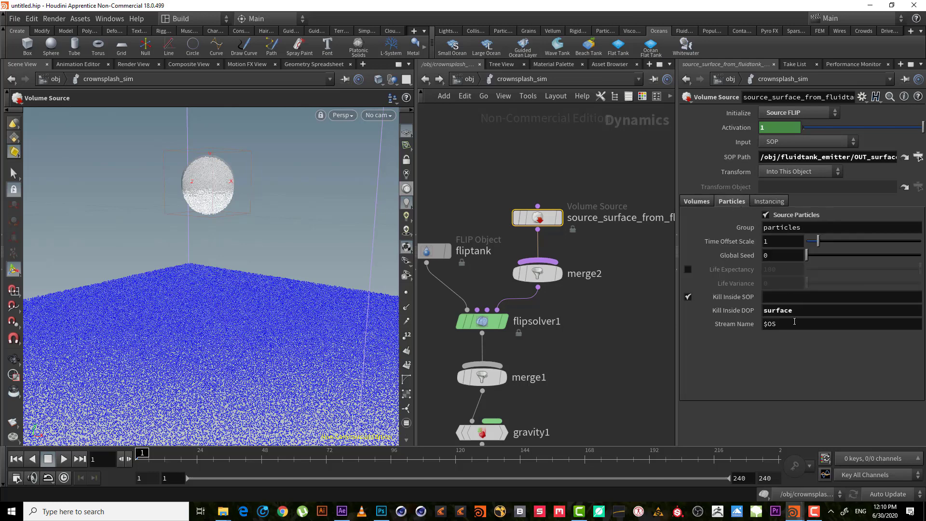
pyautogui.click(702, 203)
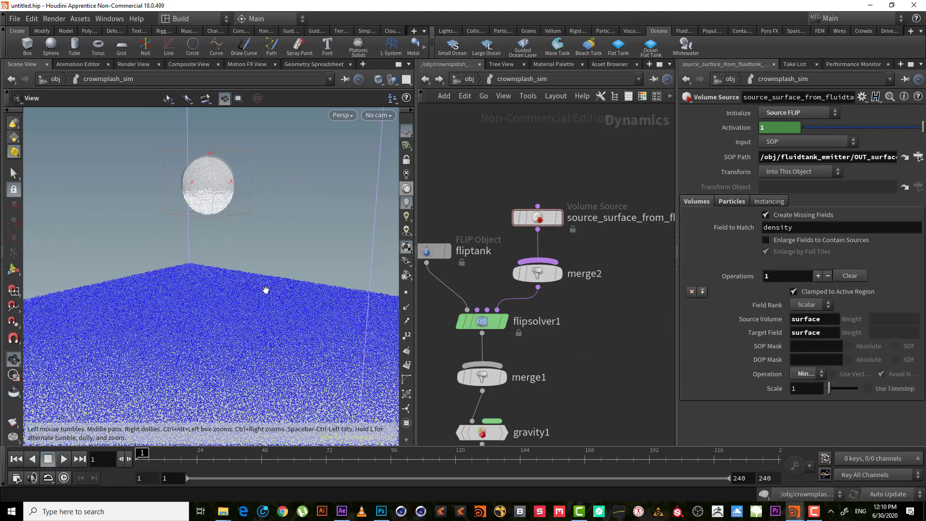
pyautogui.keyDown('alt'); pyautogui.moveTo(265, 290); pyautogui.dragTo(331, 238); pyautogui.keyUp('alt')
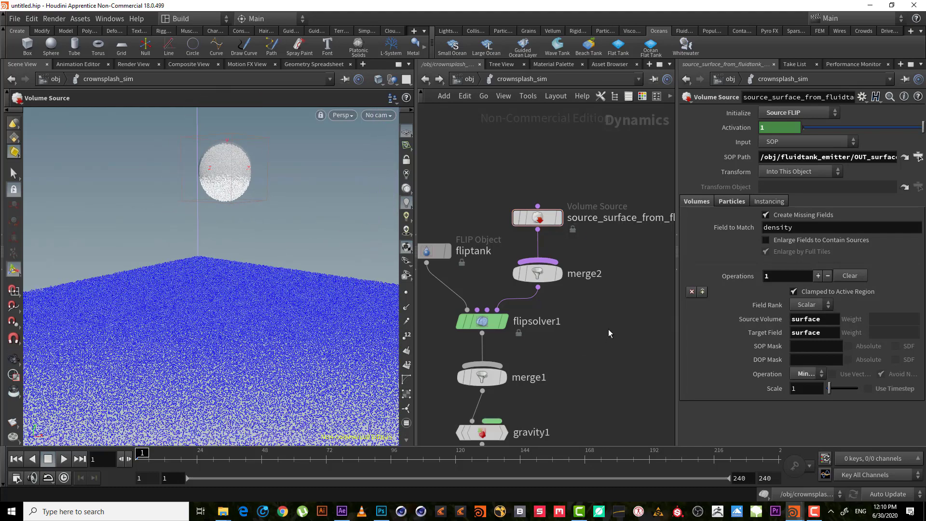
# - Select flipsolver1 in crownsplash_sim and inspect its Substeps settings alongside the droplet and tank in the viewport
pyautogui.click(477, 321)
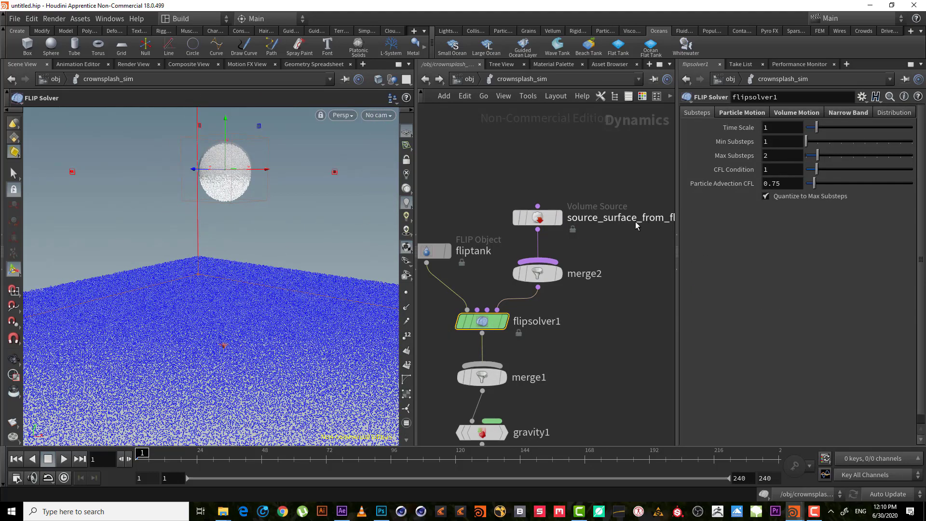
pyautogui.keyDown('alt'); pyautogui.moveTo(227, 198); pyautogui.dragTo(165, 246, button='right'); pyautogui.keyUp('alt')
pyautogui.keyDown('alt'); pyautogui.moveTo(182, 227); pyautogui.dragTo(173, 303, button='middle'); pyautogui.keyUp('alt')
pyautogui.keyDown('alt'); pyautogui.moveTo(205, 259); pyautogui.dragTo(255, 262, button='right'); pyautogui.keyUp('alt')
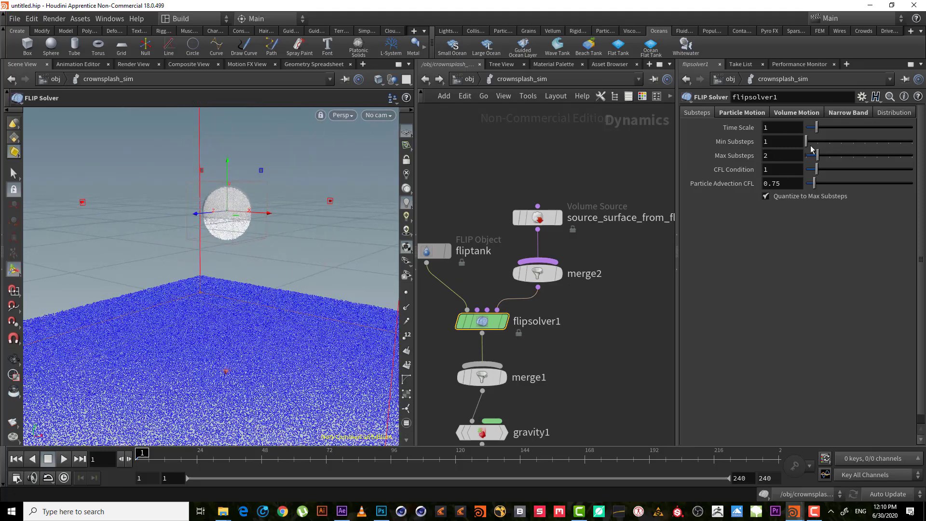
# - Review flipsolver1's Volume Motion limits and Surface Tension settings while examining the droplet above the fluid tank
pyautogui.click(800, 115)
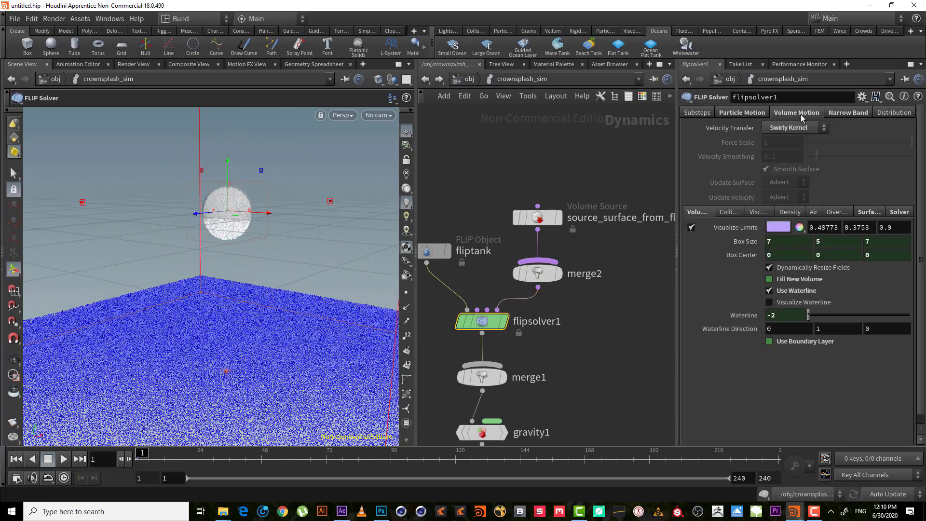
pyautogui.click(869, 214)
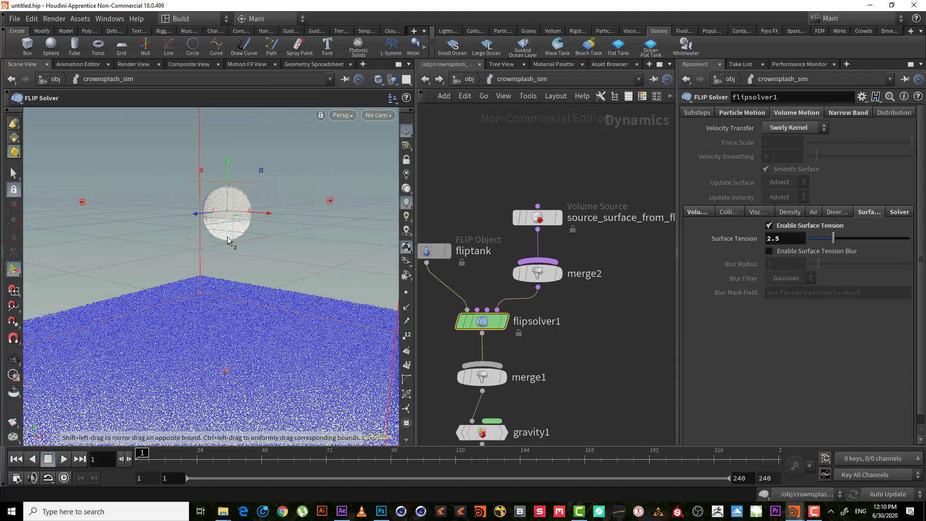
pyautogui.keyDown('alt'); pyautogui.moveTo(218, 252); pyautogui.dragTo(292, 282, button='right'); pyautogui.keyUp('alt')
pyautogui.keyDown('alt'); pyautogui.moveTo(229, 289); pyautogui.dragTo(264, 154, button='middle'); pyautogui.keyUp('alt')
pyautogui.press('Return')
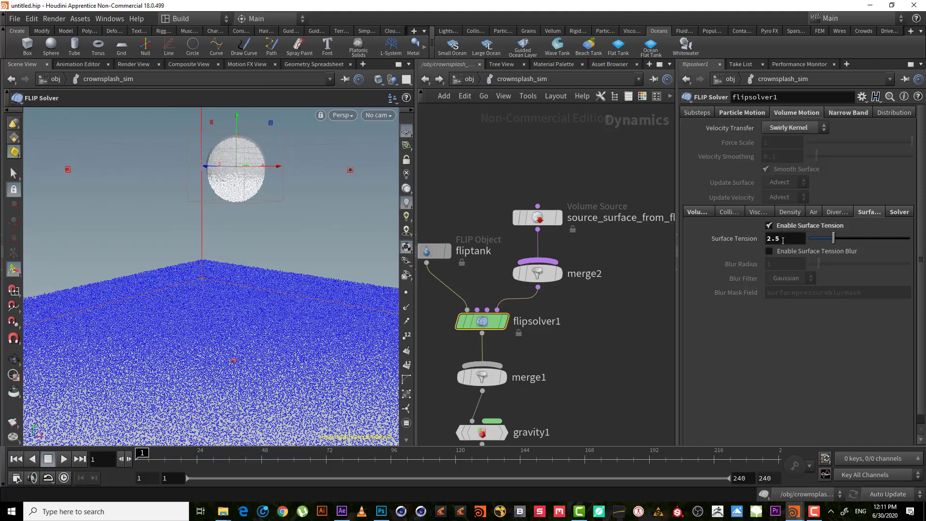
pyautogui.keyDown('alt'); pyautogui.moveTo(263, 254); pyautogui.dragTo(207, 280, button='right'); pyautogui.keyUp('alt')
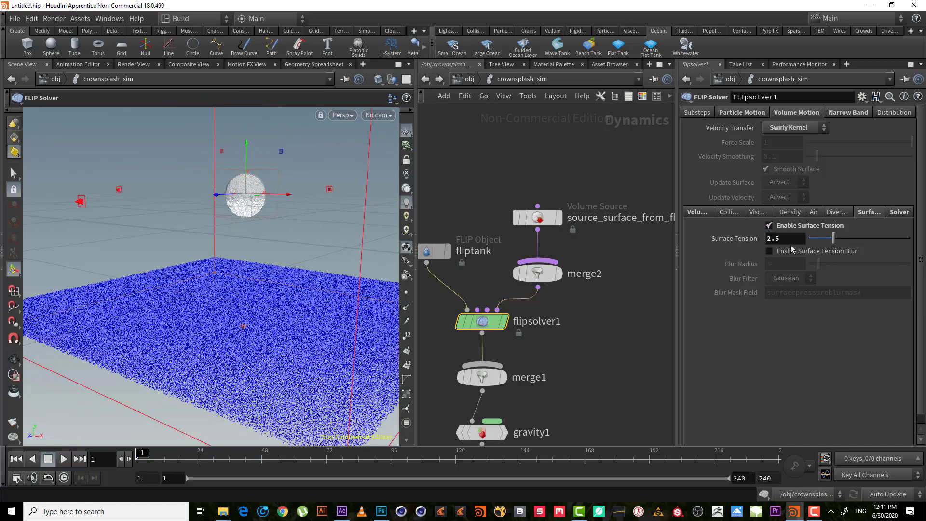
pyautogui.keyDown('alt'); pyautogui.moveTo(276, 227); pyautogui.dragTo(259, 227, button='middle'); pyautogui.keyUp('alt')
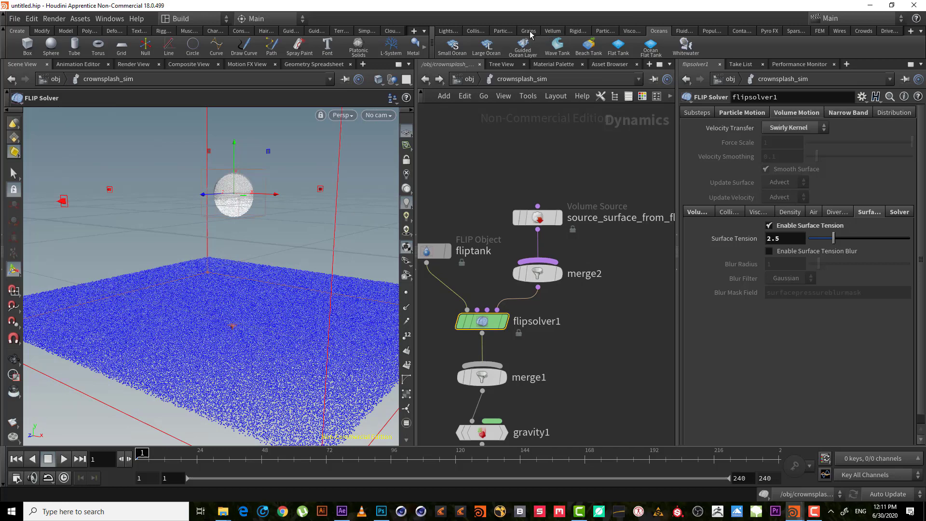
# - Browse the particle and particle fluid shelf tools, checking the description of Drip Particle Fluid
pyautogui.click(513, 32)
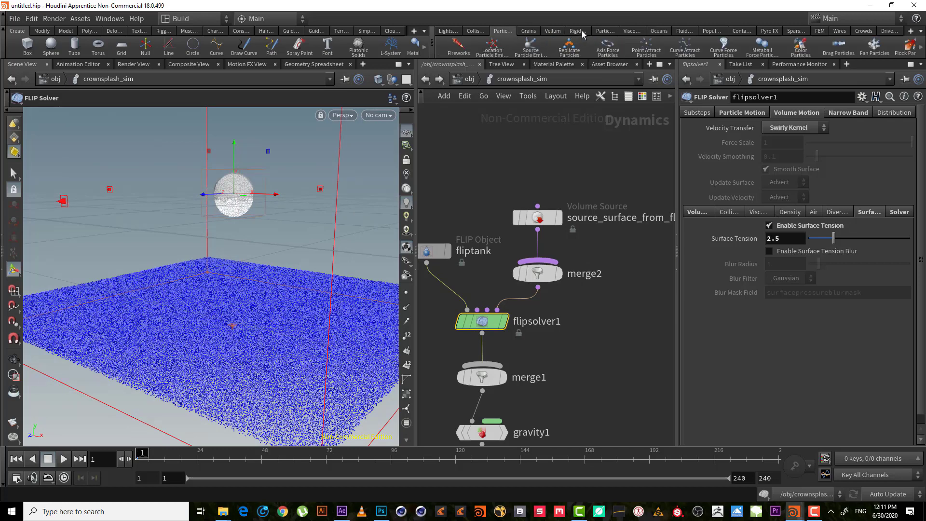
pyautogui.click(607, 32)
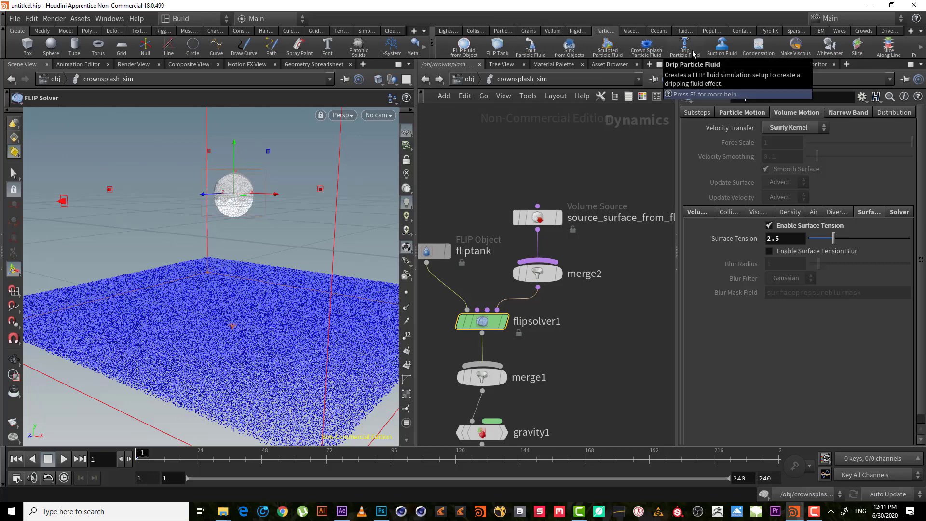
pyautogui.moveTo(626, 308); pyautogui.dragTo(624, 227, button='middle')
pyautogui.moveTo(624, 227); pyautogui.dragTo(619, 257, button='right')
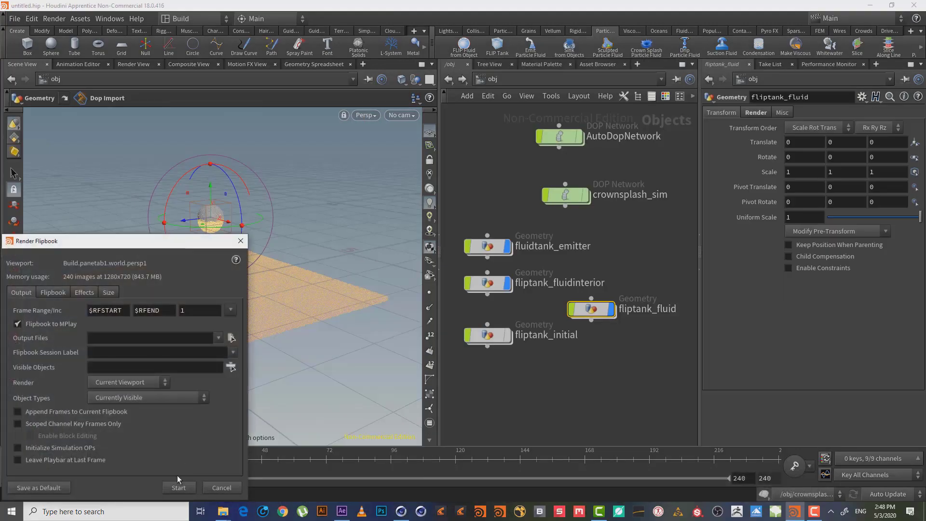
# - Start a flipbook of the current viewport to MPlay, using the frame range $RFSTART to $RFEND with increment 1
pyautogui.click(184, 488)
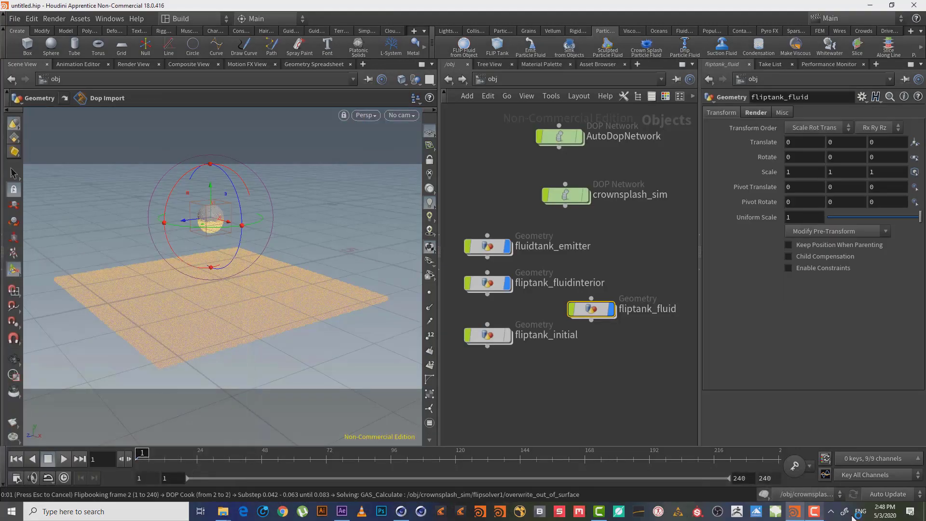
pyautogui.click(895, 488)
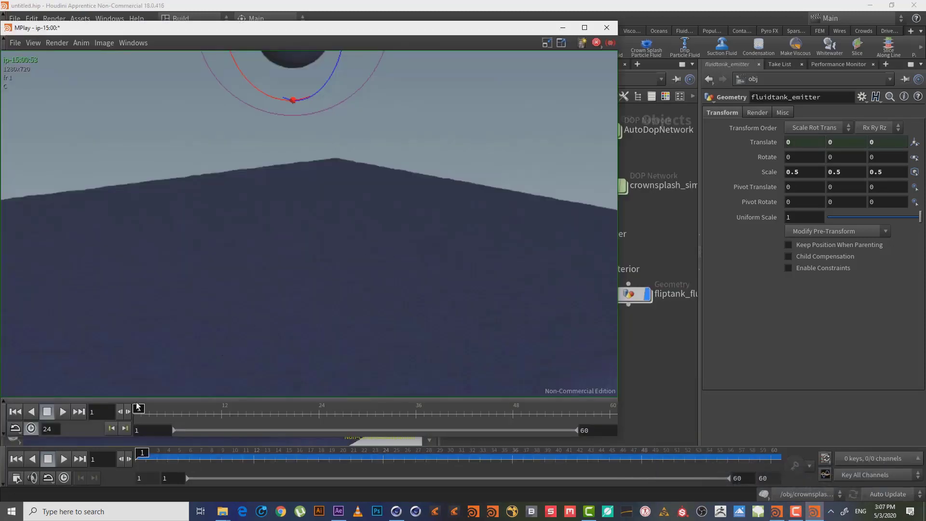
# - Play the rendered crown splash flipbook in MPlay and examine the droplet's impact with the tank
pyautogui.click(63, 411)
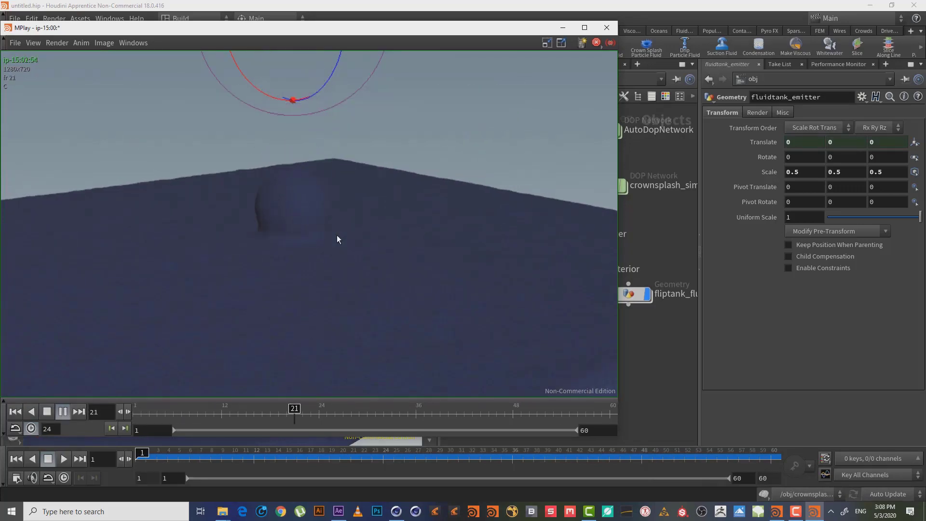
pyautogui.moveTo(470, 416)
pyautogui.mouseDown()
pyautogui.moveTo(534, 418)
pyautogui.moveTo(612, 402)
pyautogui.moveTo(485, 413)
pyautogui.moveTo(136, 413)
pyautogui.moveTo(294, 412)
pyautogui.moveTo(270, 413)
pyautogui.moveTo(303, 409)
pyautogui.moveTo(252, 411)
pyautogui.moveTo(310, 411)
pyautogui.moveTo(339, 395)
pyautogui.moveTo(610, 381)
pyautogui.moveTo(497, 378)
pyautogui.moveTo(613, 377)
pyautogui.moveTo(563, 359)
pyautogui.moveTo(536, 362)
pyautogui.moveTo(589, 364)
pyautogui.moveTo(607, 346)
pyautogui.moveTo(139, 351)
pyautogui.moveTo(366, 349)
pyautogui.mouseUp()
pyautogui.click(795, 511)
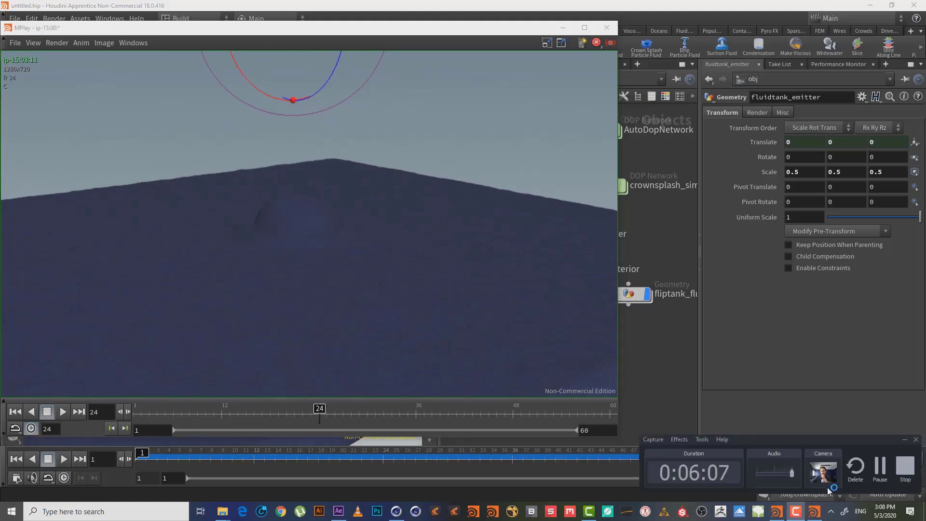
pyautogui.click(878, 467)
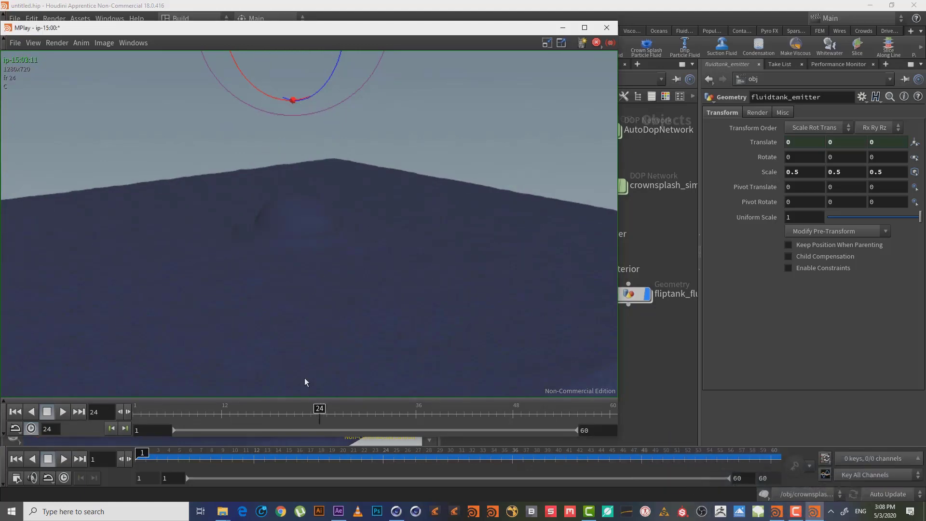